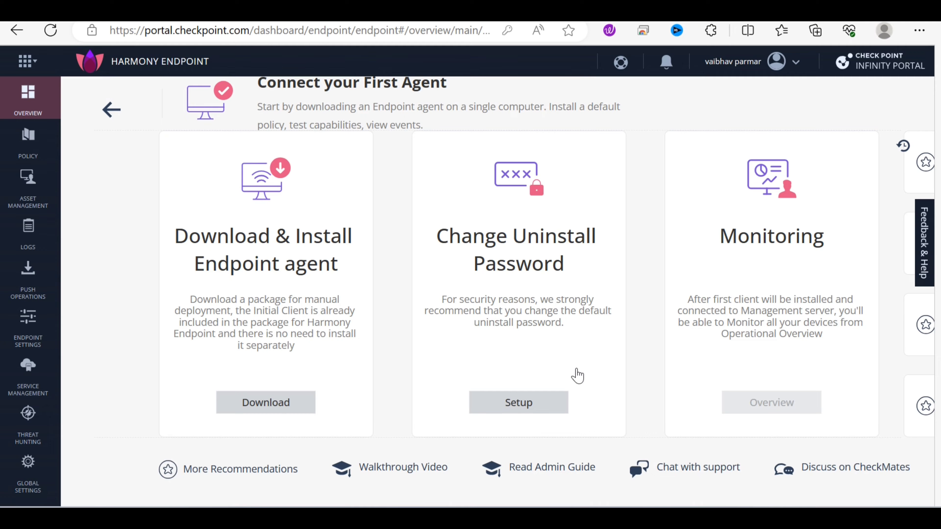
- Download the Online install Endpoint agent for Windows, version 87.30.0232
click(289, 407)
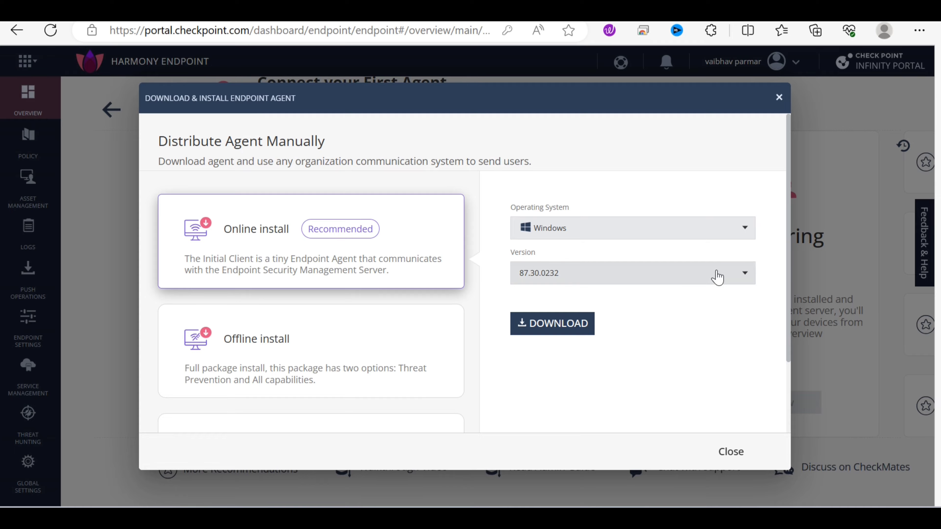
click(745, 235)
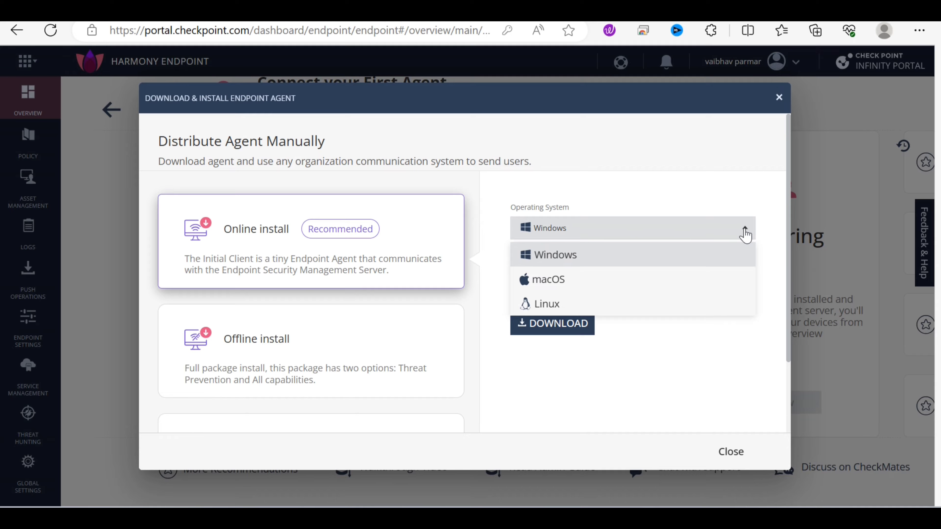
click(746, 235)
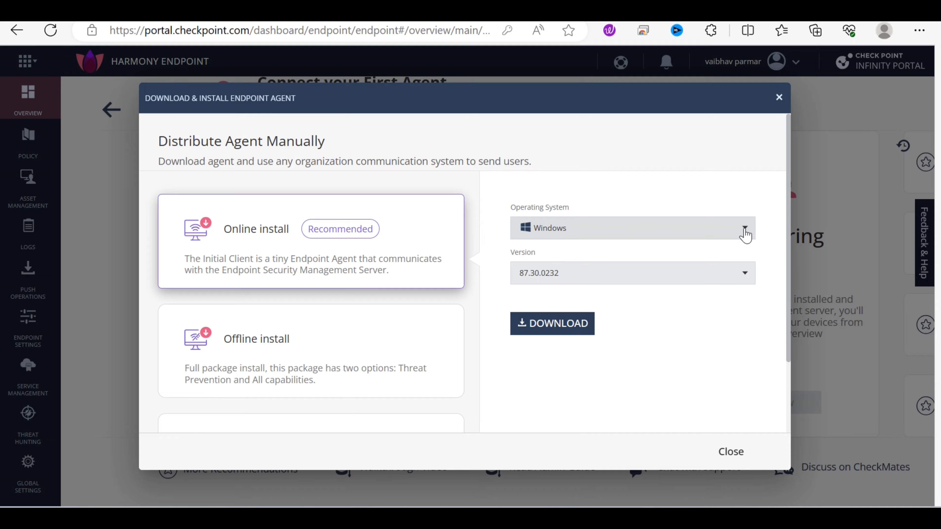
click(746, 285)
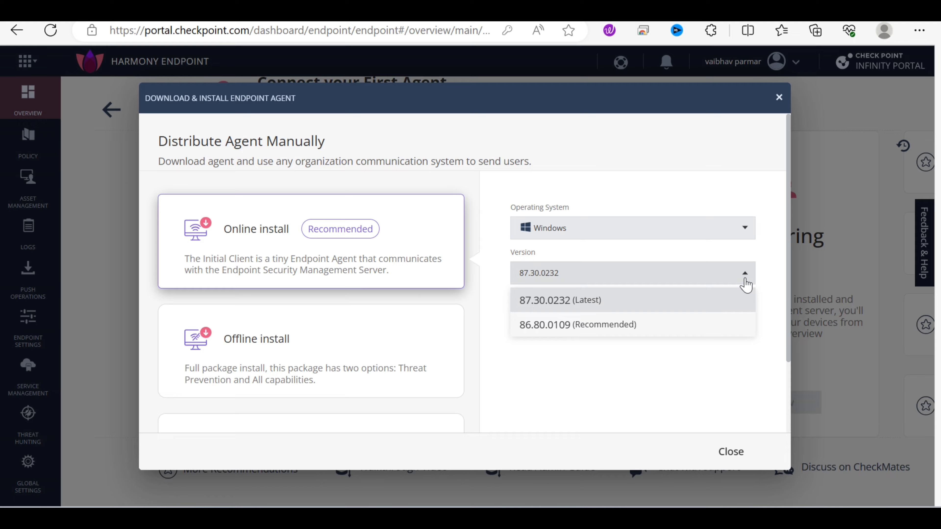
click(743, 282)
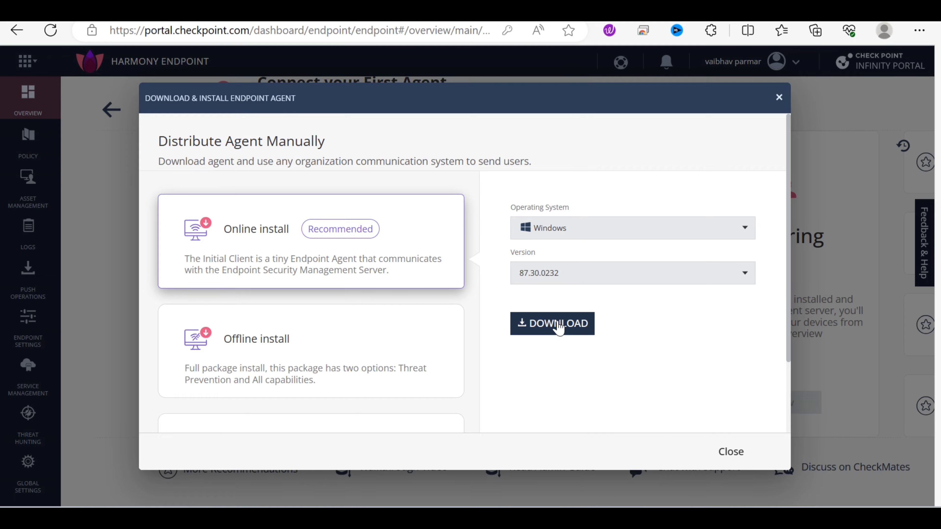
click(557, 324)
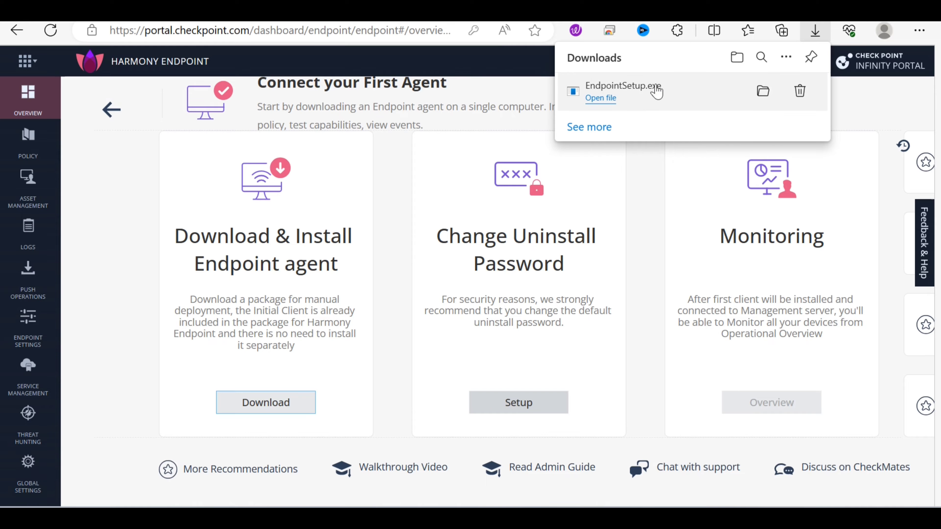
- Run the downloaded EndpointSetup.exe, approve the Endpoint Security Client installation with Install Now, and view the quarantined file's details
click(601, 99)
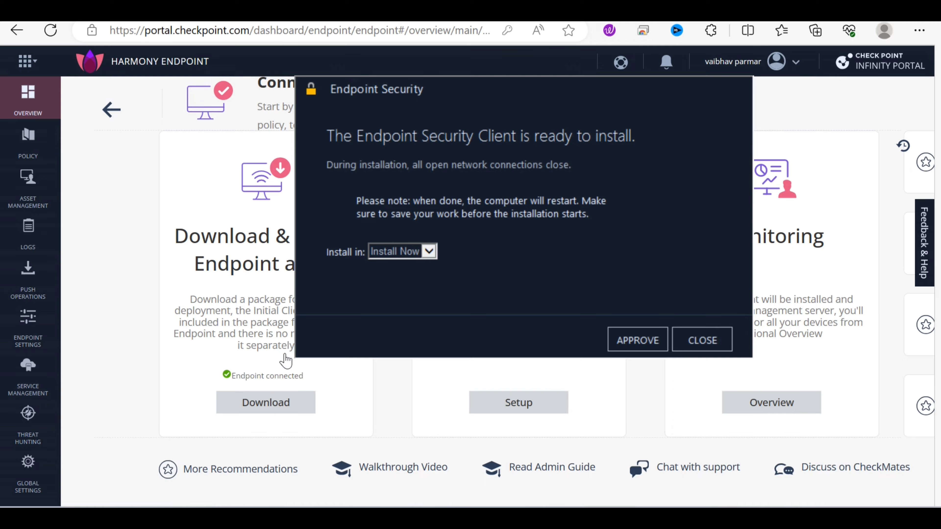
click(429, 253)
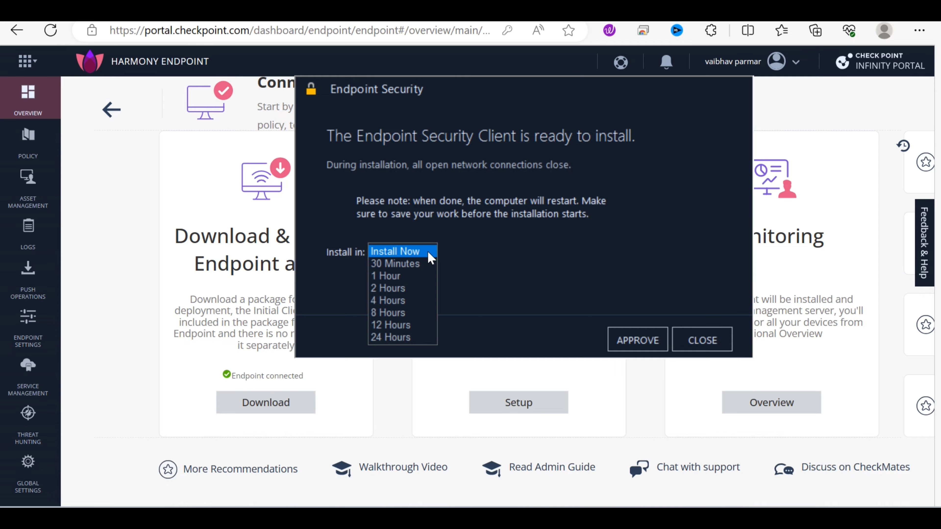
click(428, 253)
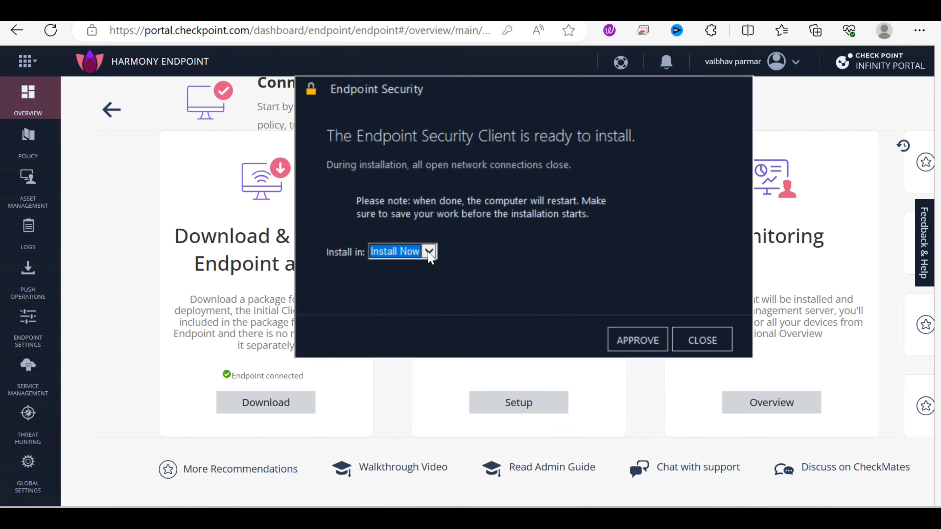
click(641, 340)
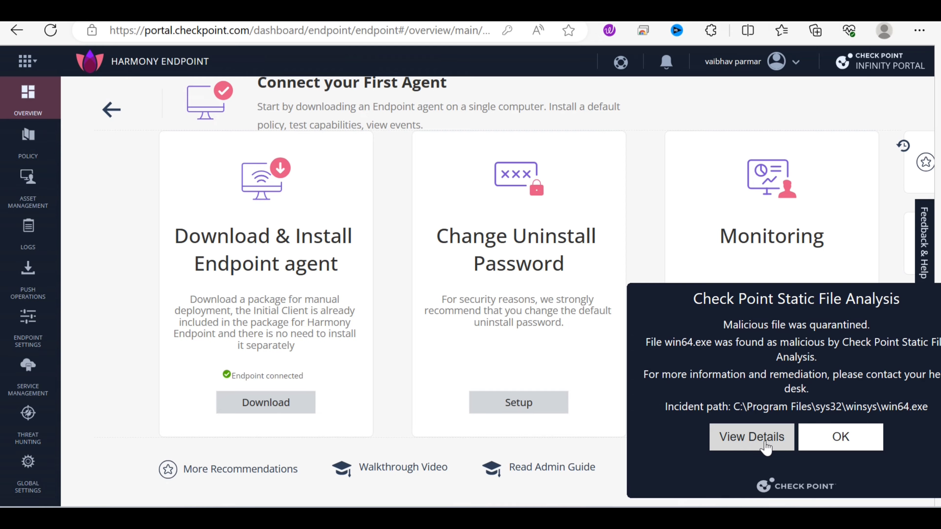
click(776, 441)
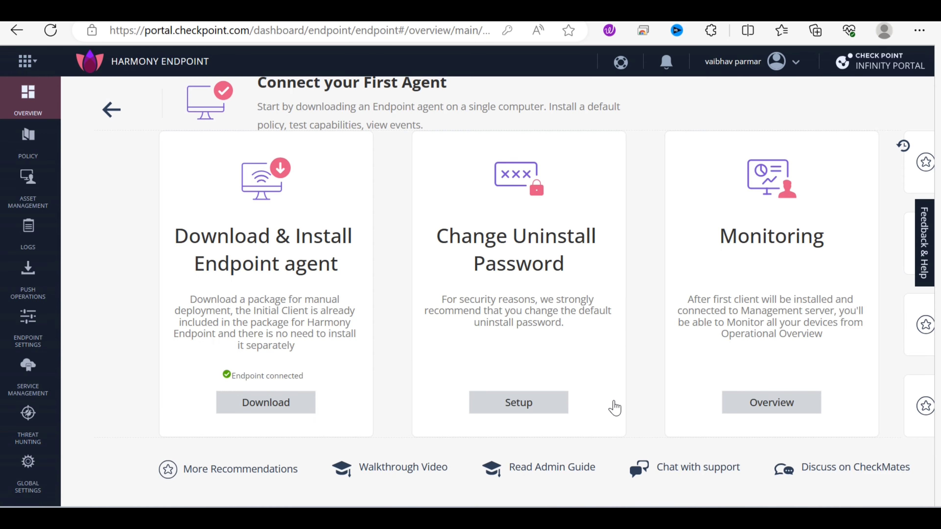
- Change the agent uninstall password by entering and confirming a new one, save it, and decline updating the browser's saved password
click(534, 412)
click(524, 323)
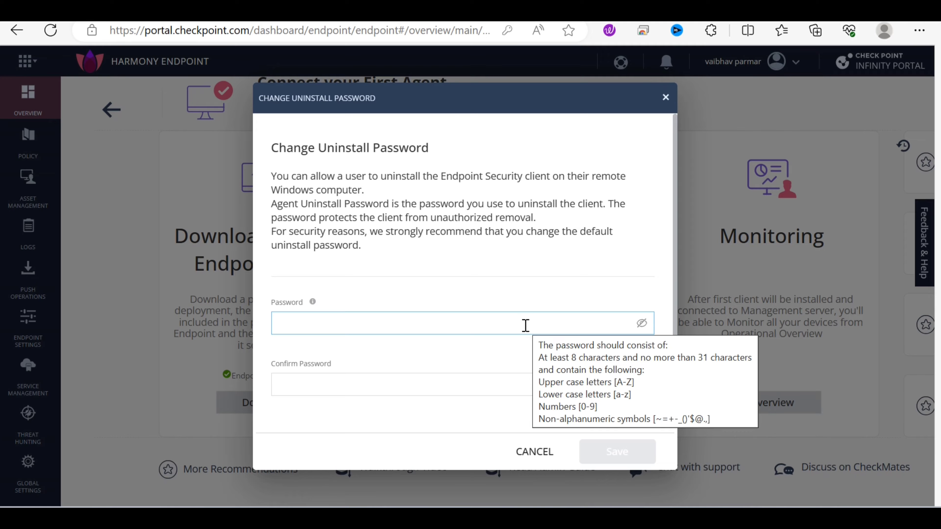
click(527, 324)
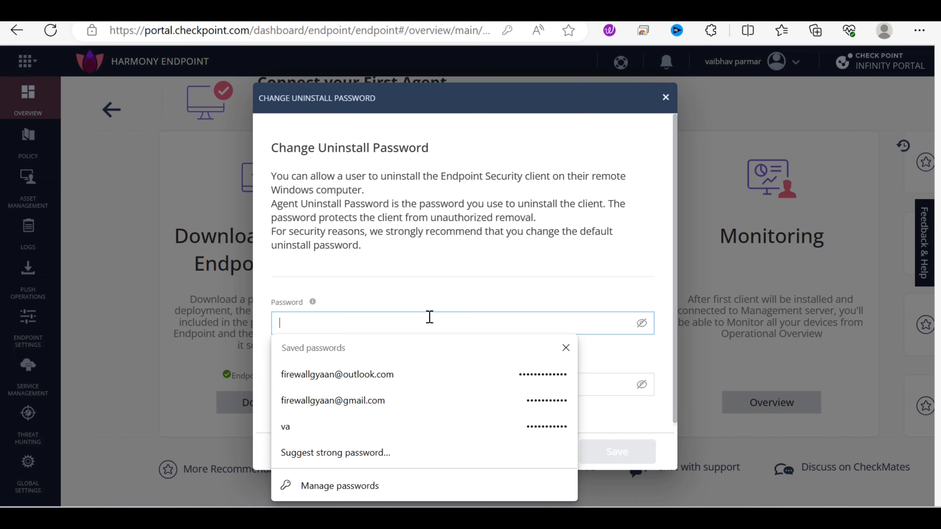
text(••••••••)
click(479, 381)
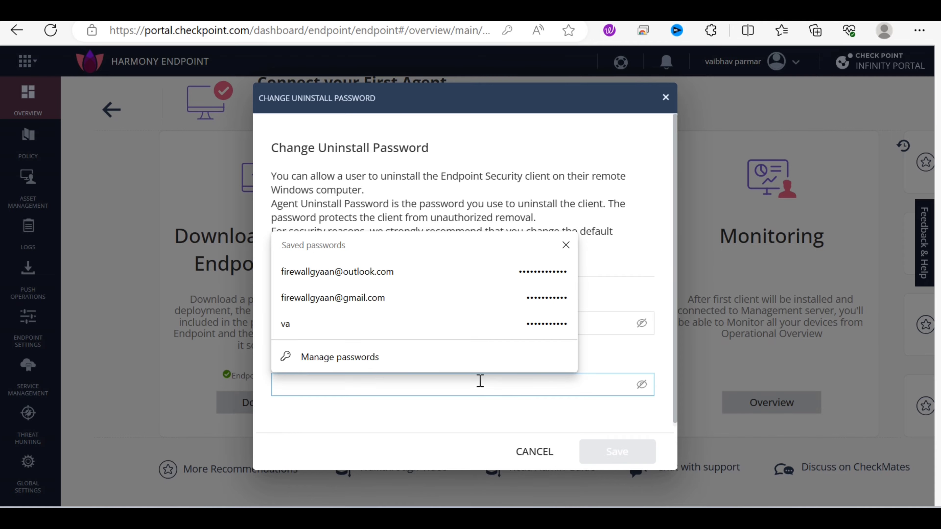
text(•••••••)
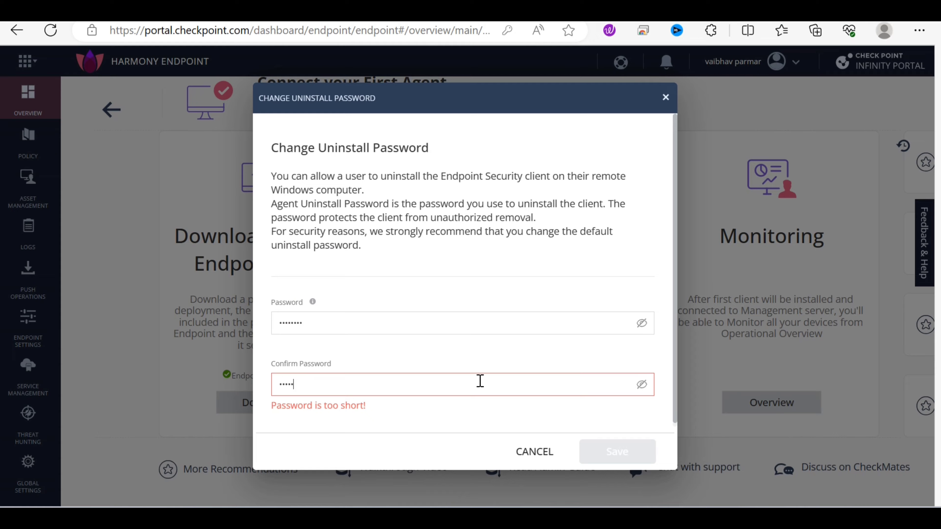
text(•)
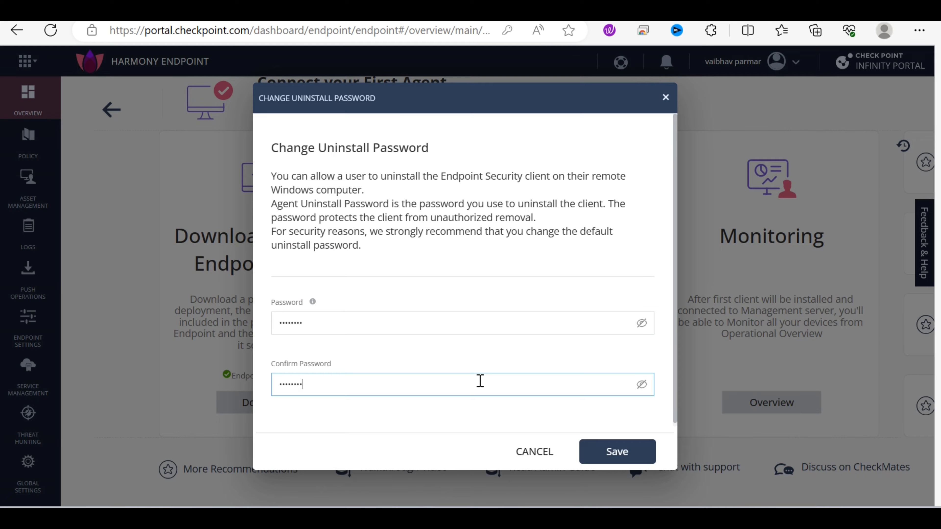
click(640, 459)
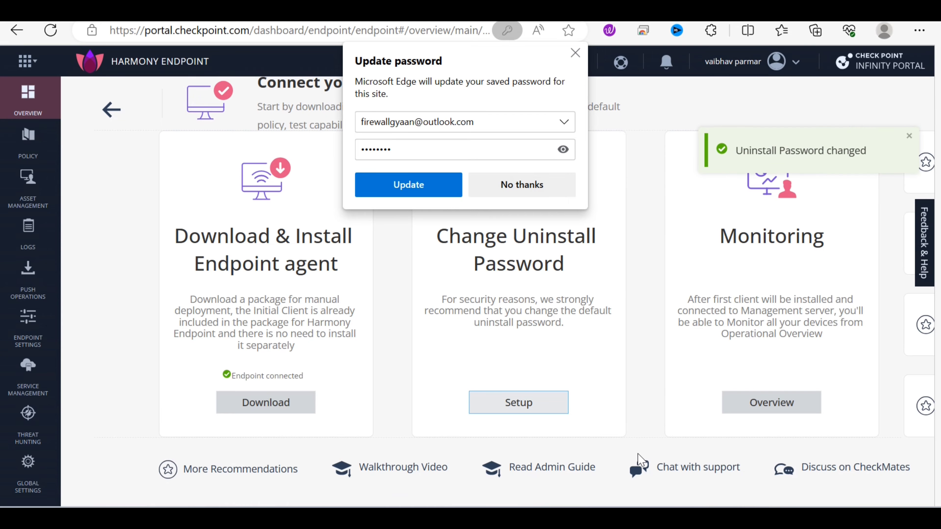
click(544, 197)
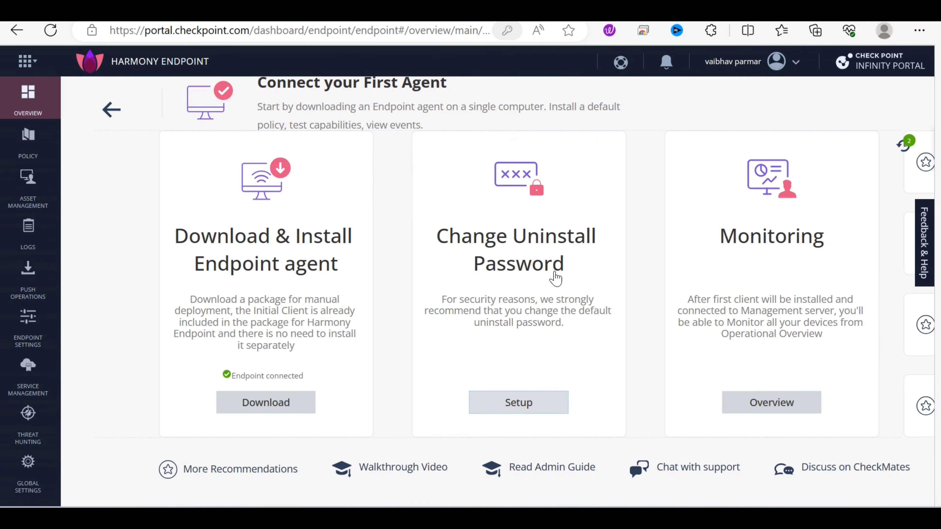
- Open the Monitoring overview and examine the endpoint status, deployment status and Harmony Endpoint version charts
click(788, 403)
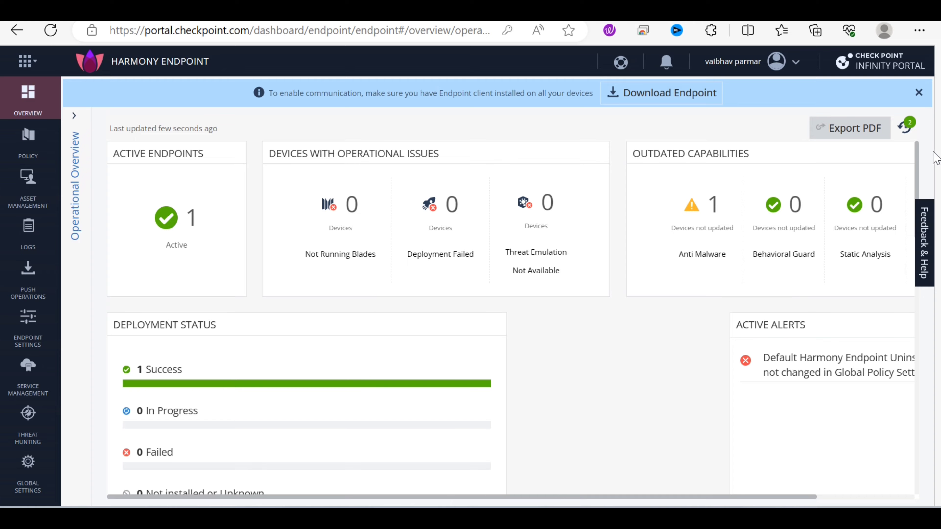
drag(917, 164, 933, 252)
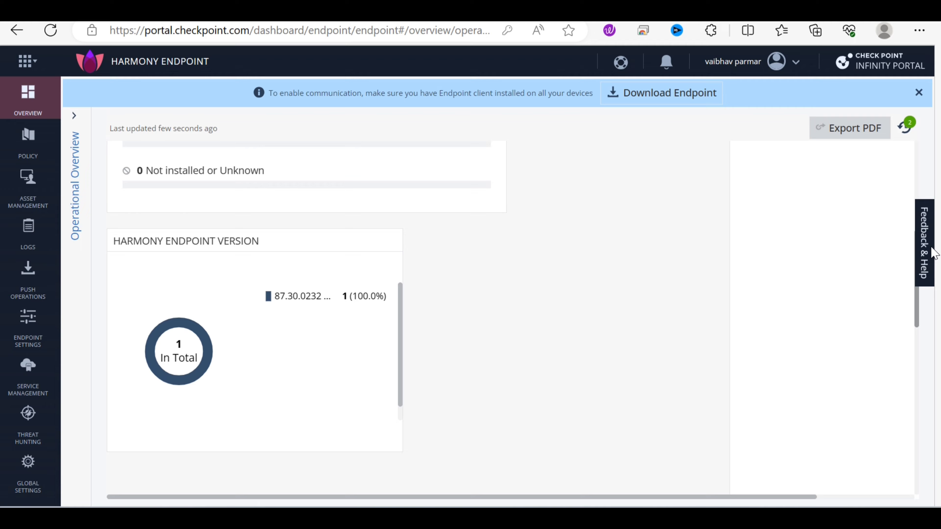
drag(934, 254, 931, 143)
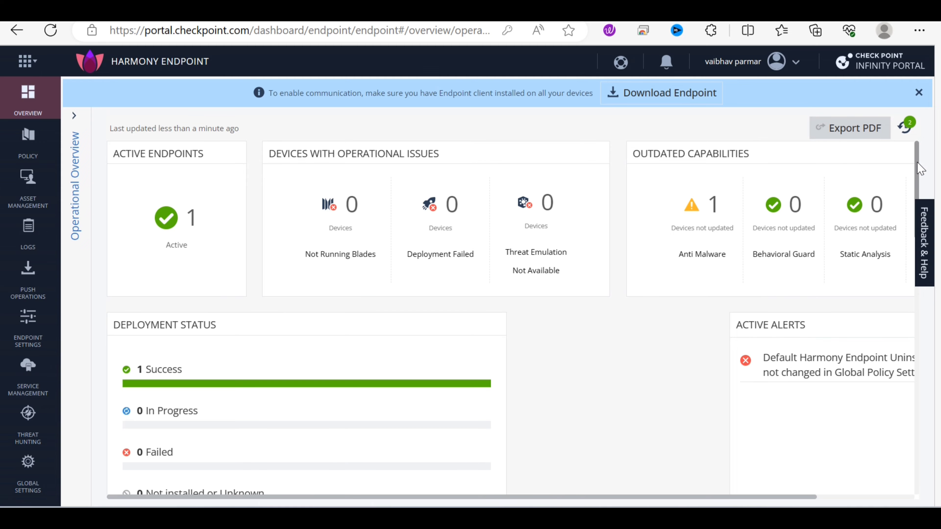
scroll(919, 168, down, 4)
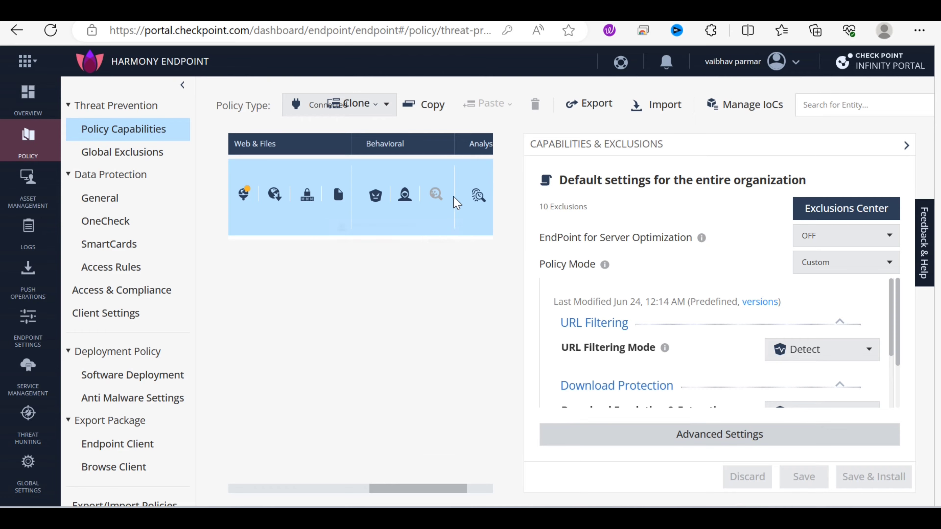
- Inspect the Analysis capabilities, including Forensics, in the default threat prevention policy rule
mouse_move(485, 207)
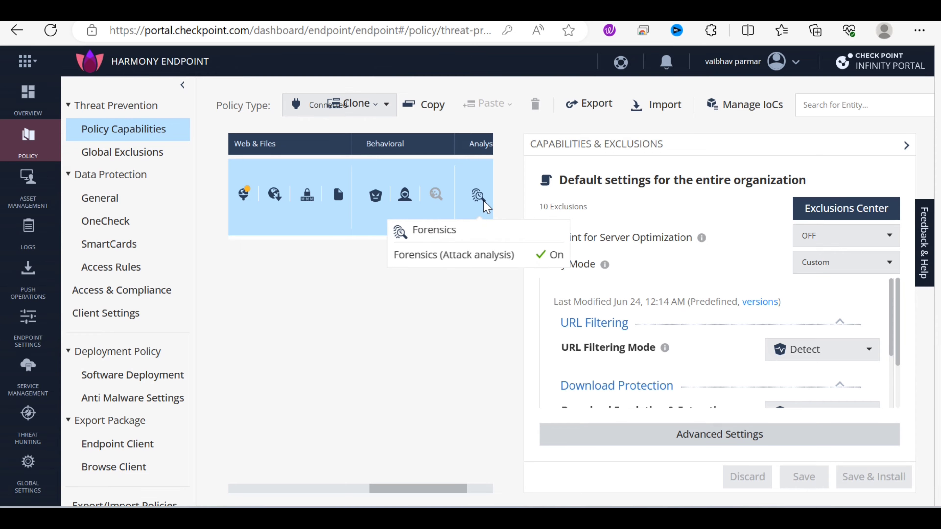
drag(430, 487, 478, 494)
mouse_move(442, 198)
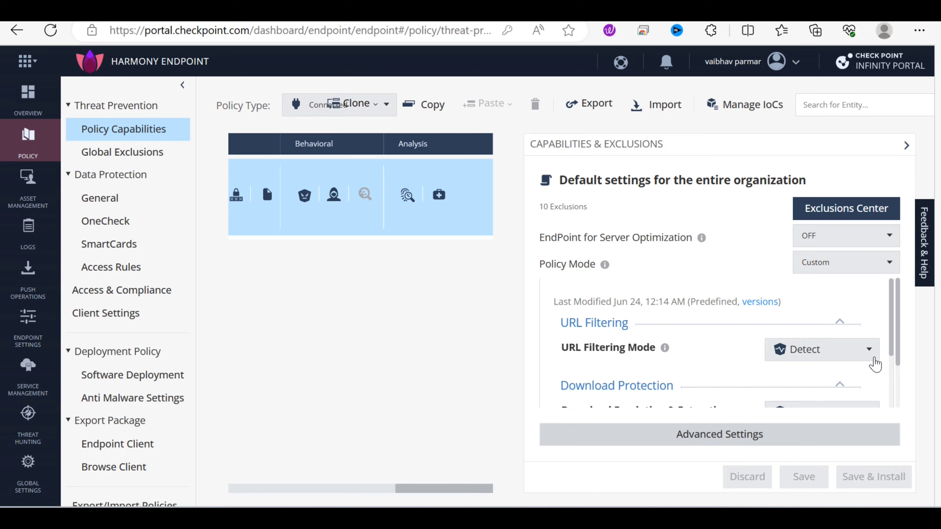
- Try the URL Filtering Mode Prevent in the default organization policy, and return it to Detect
mouse_move(893, 339)
mouse_down()
mouse_move(894, 425)
mouse_move(895, 355)
mouse_up()
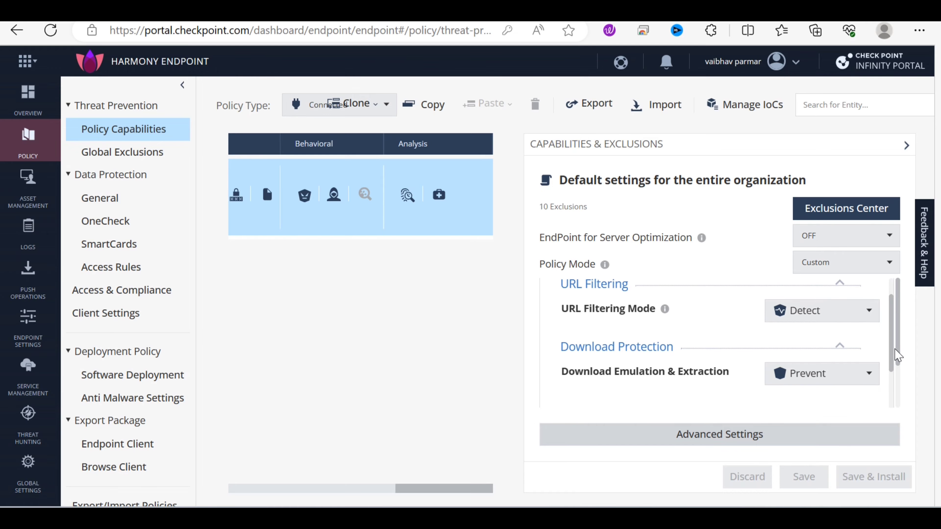
click(863, 314)
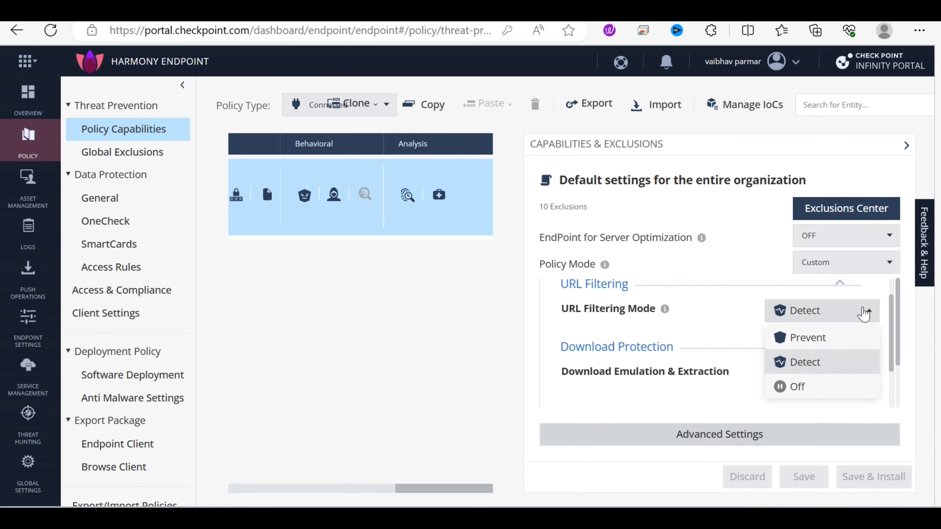
click(811, 338)
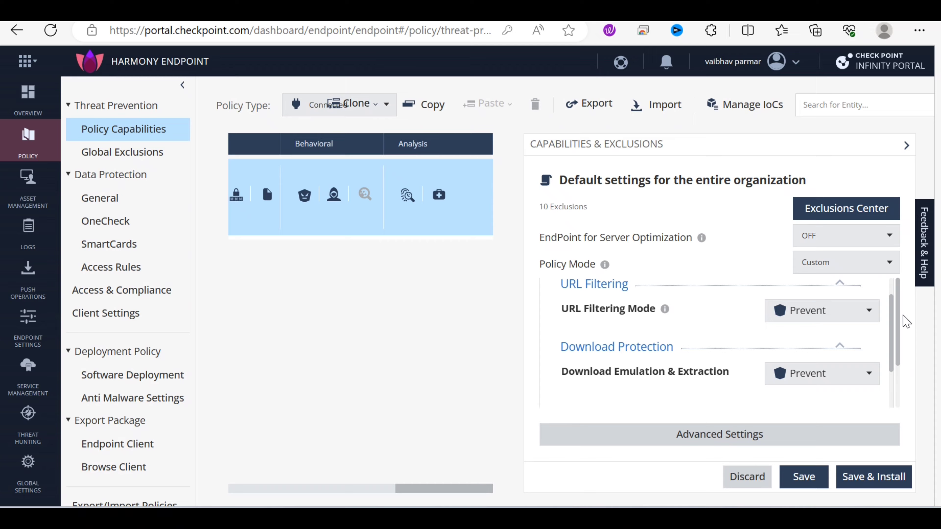
click(868, 314)
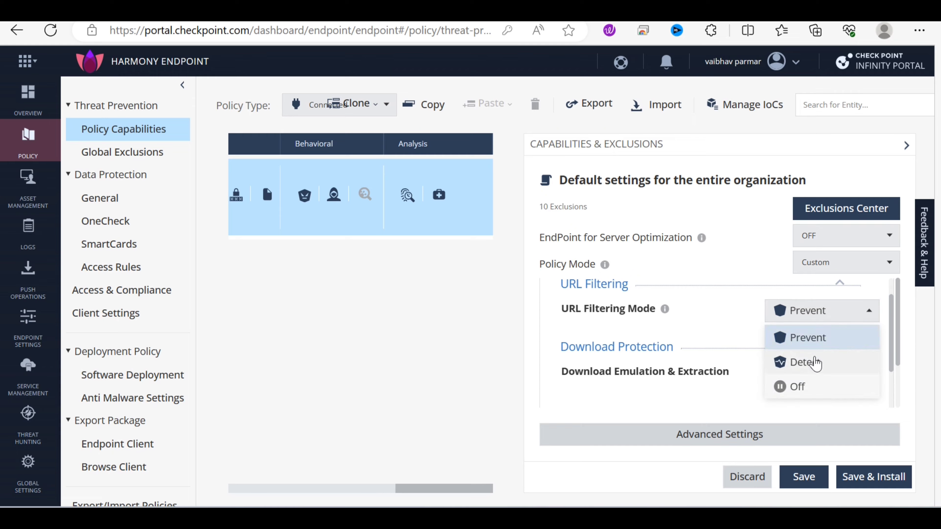
click(810, 365)
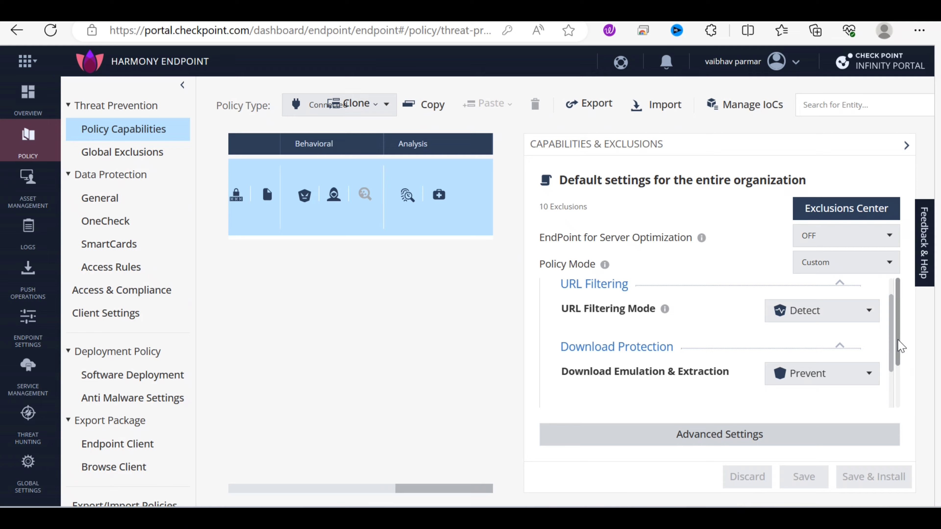
scroll(894, 348, down, 4)
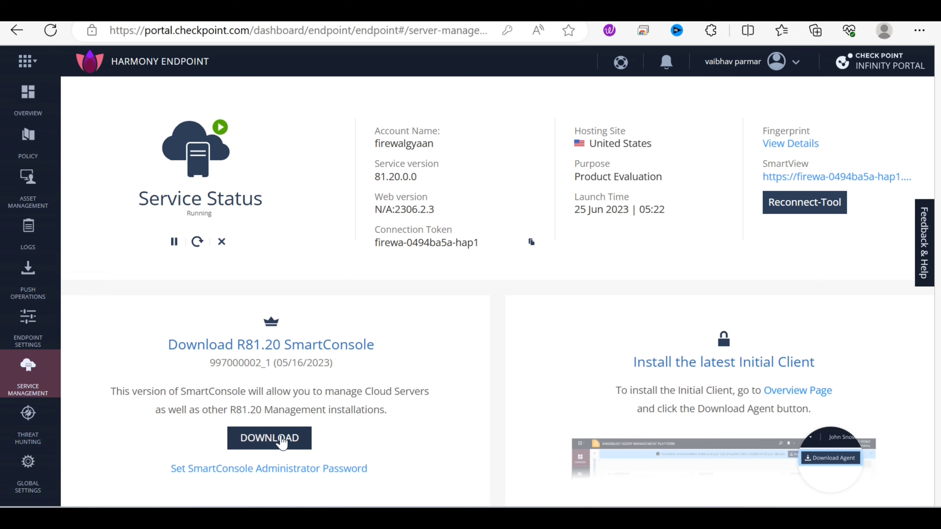
- Download the R81.20 SmartConsole installer from the service management page, acknowledging the administrator password notice
click(281, 444)
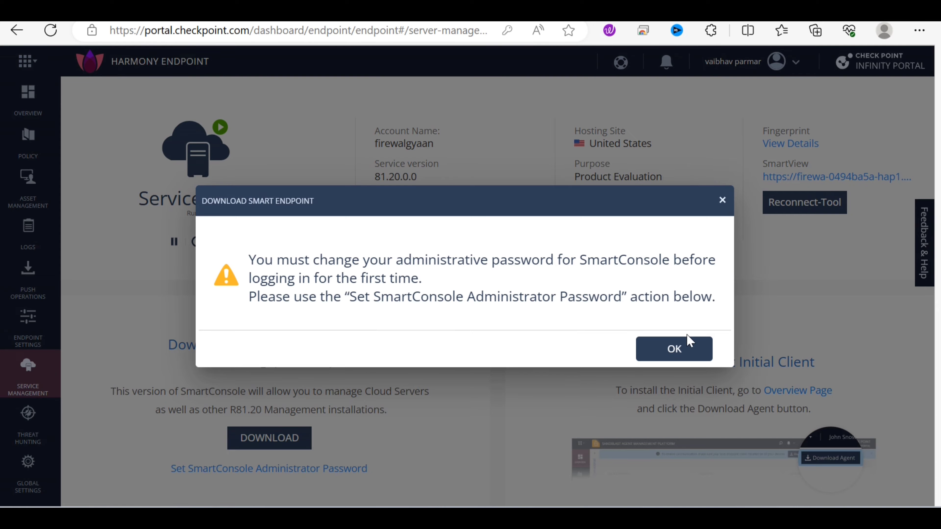
click(689, 352)
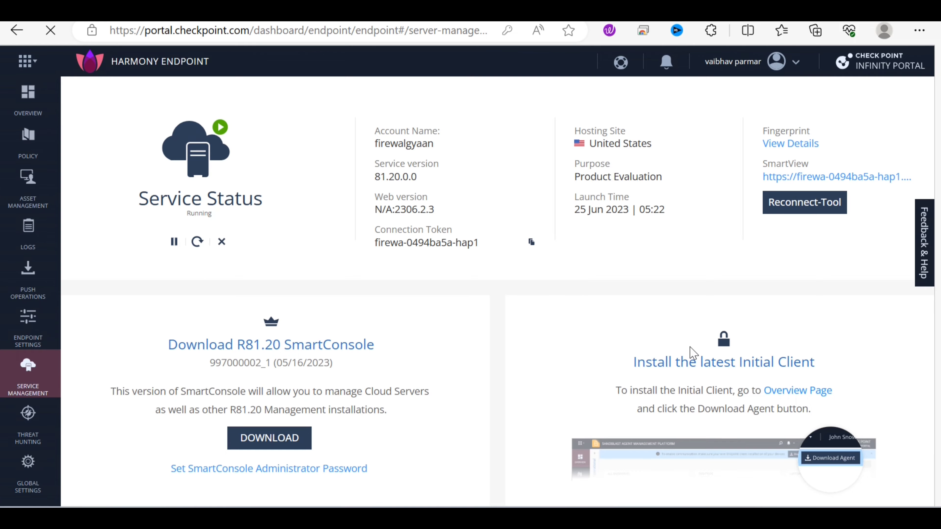
- Set a new SmartConsole administrator password for the admin user, confirm it, and decline saving it in the browser
click(346, 469)
click(409, 273)
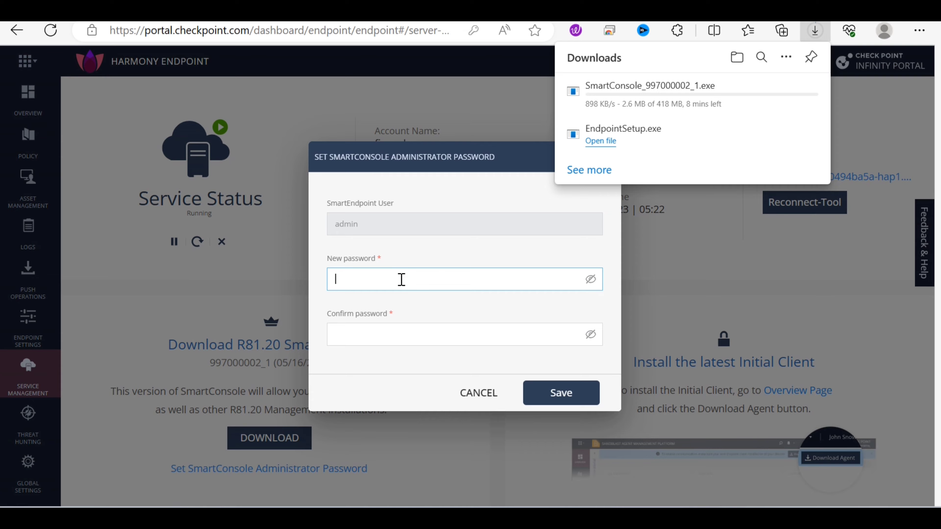
text(••)
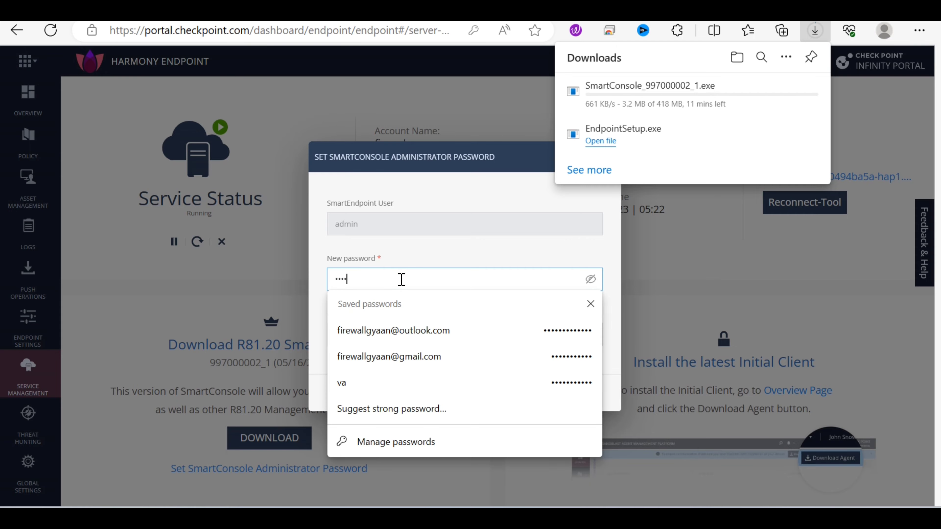
text(••••)
key(Tab)
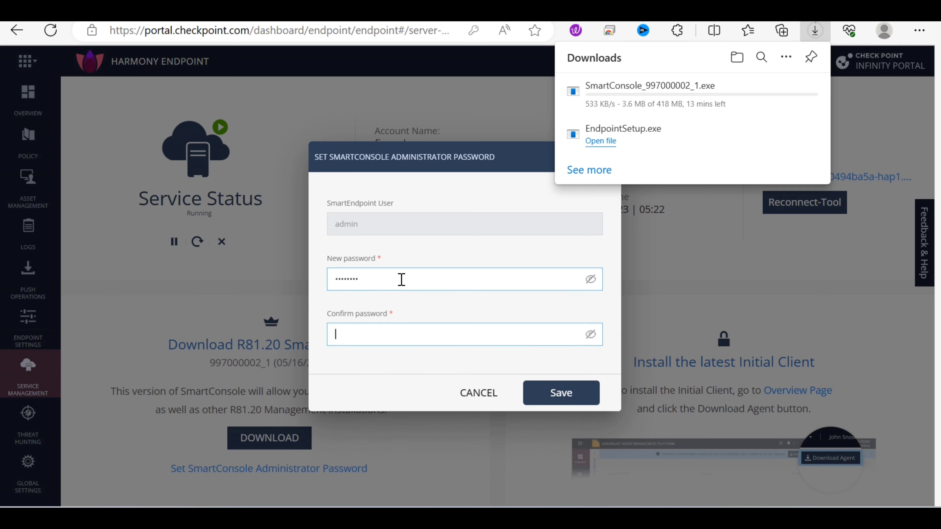
text(•••••••••)
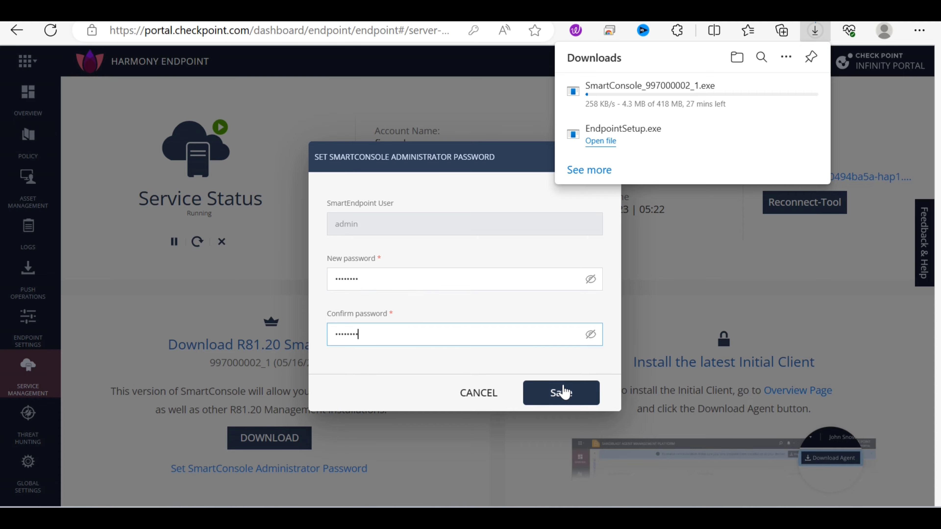
click(563, 392)
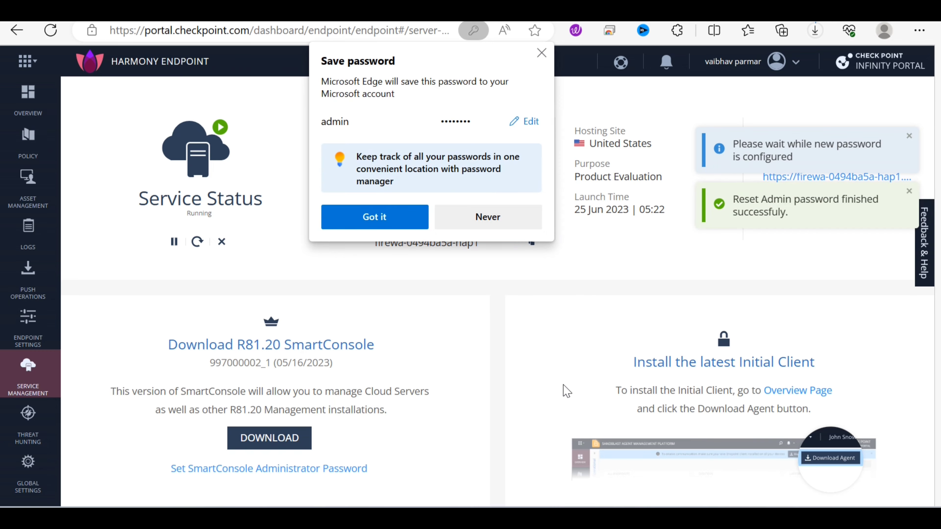
click(500, 222)
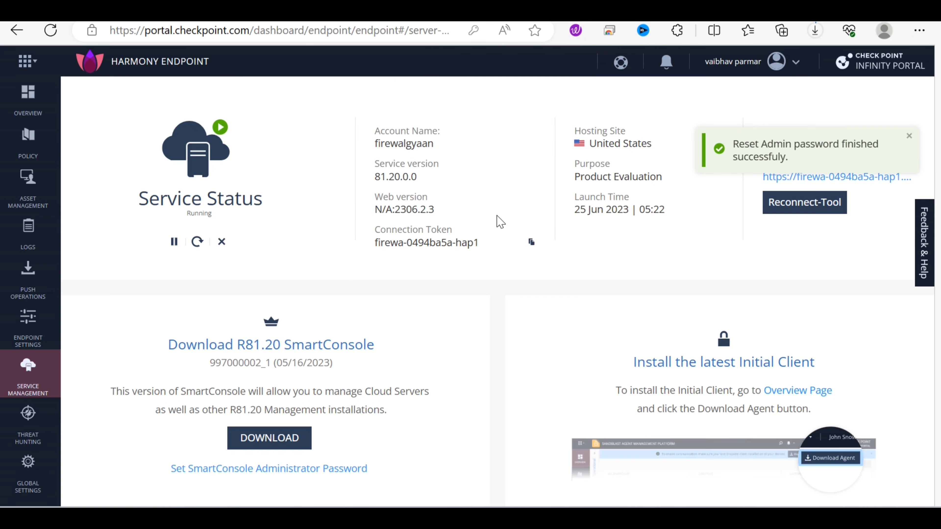
- Add an Anti-Malware push operation of type Scan for Malware and proceed to its device selection
click(28, 439)
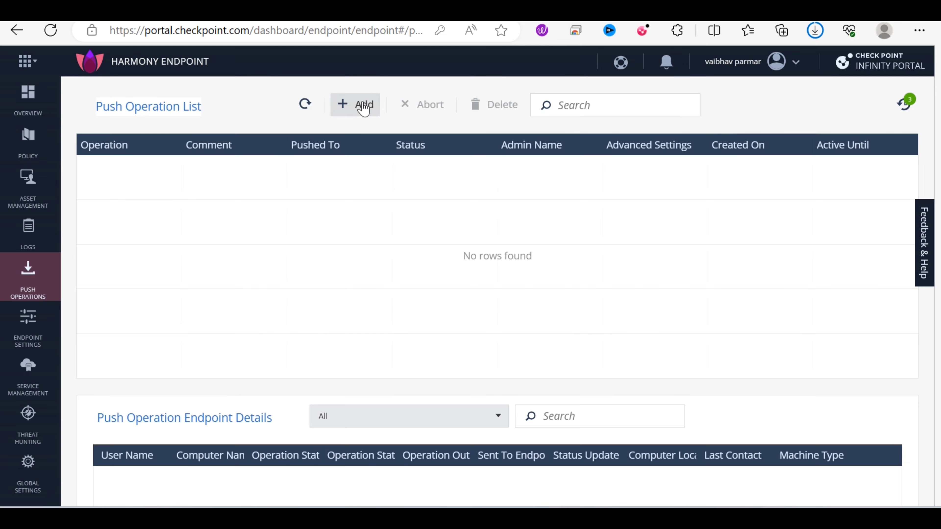
click(360, 104)
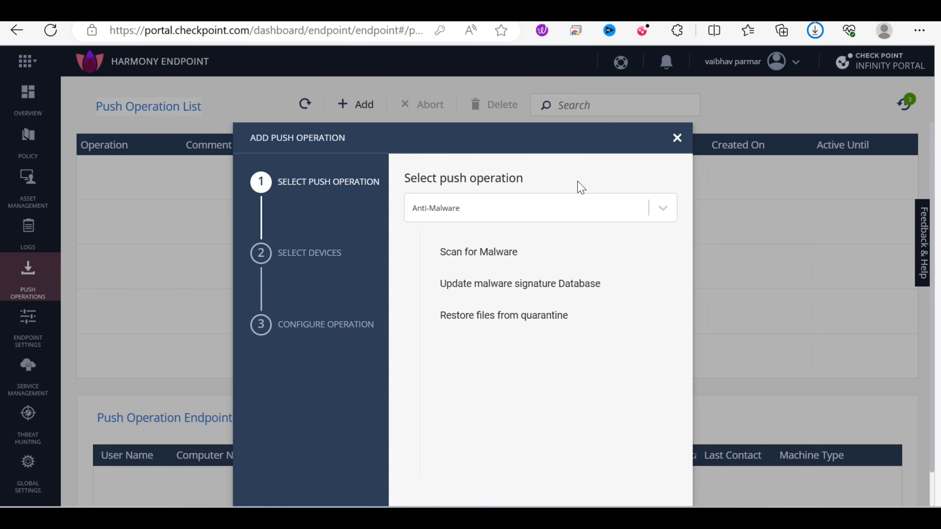
click(663, 215)
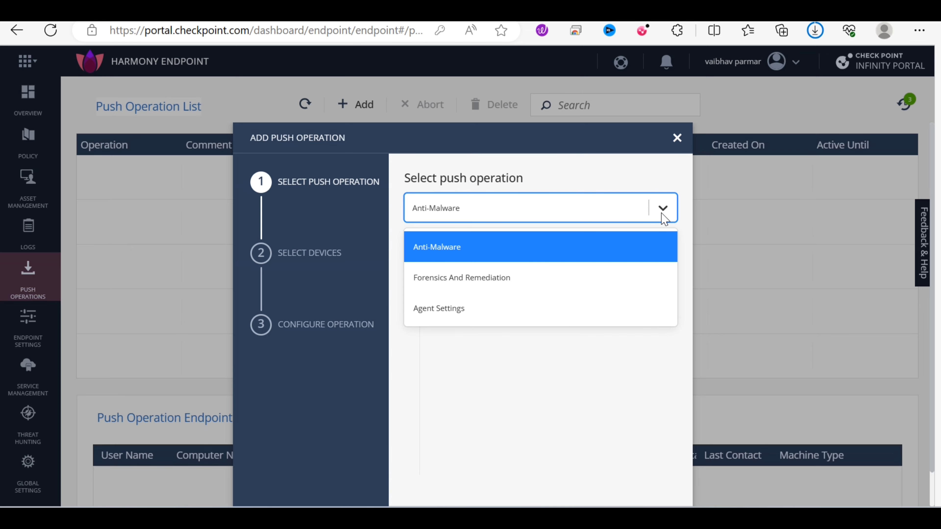
click(663, 215)
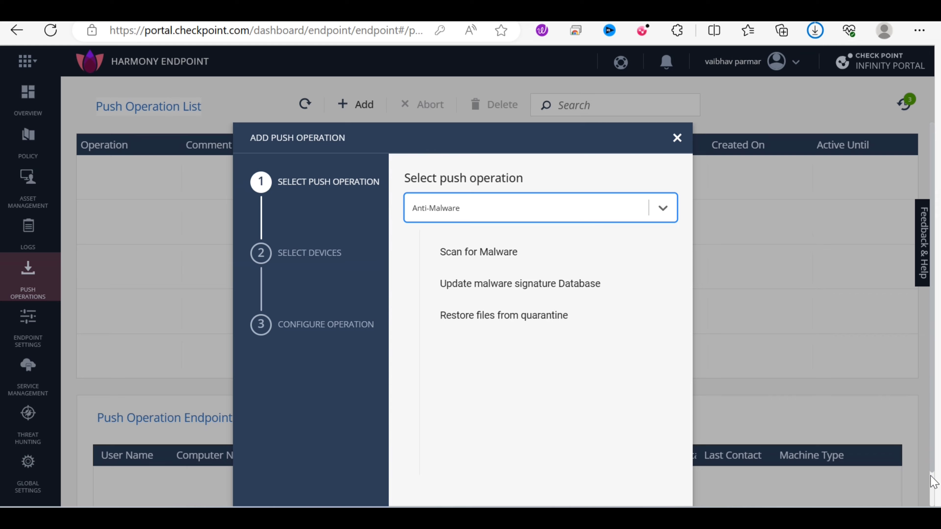
scroll(936, 489, down, 1)
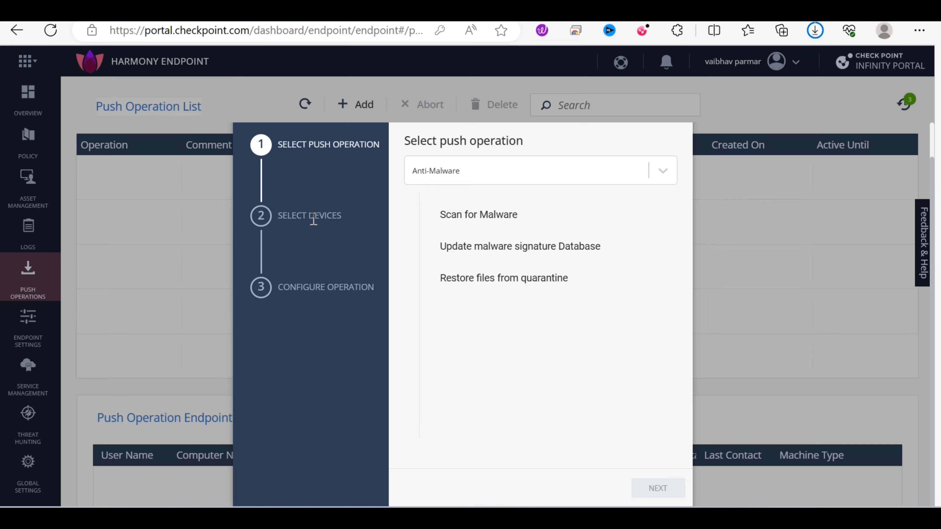
click(482, 220)
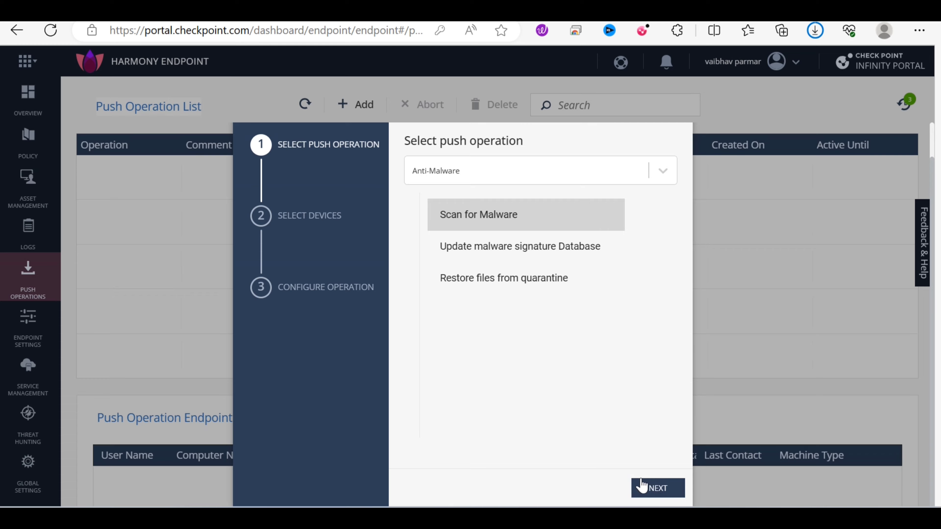
click(653, 490)
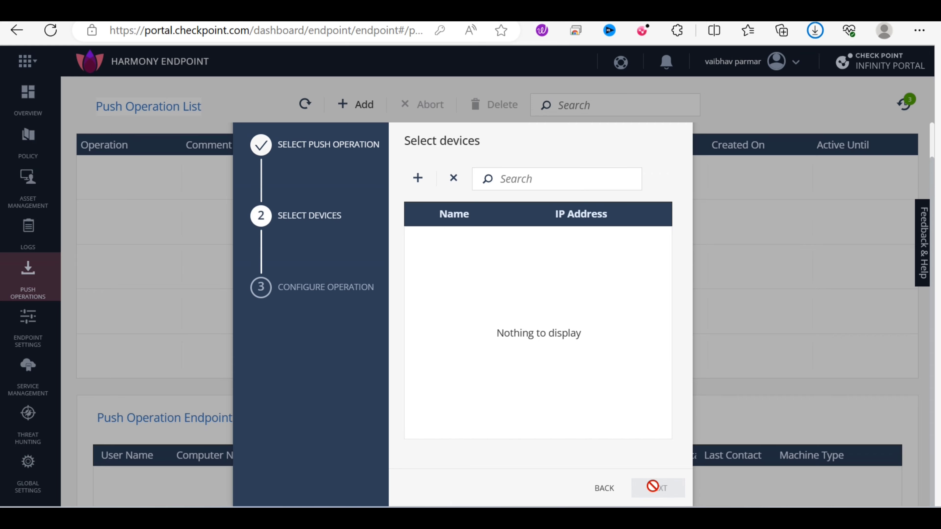
- Add the Entire Organization, including its directories and virtual groups, as the target of the malware scan
click(417, 187)
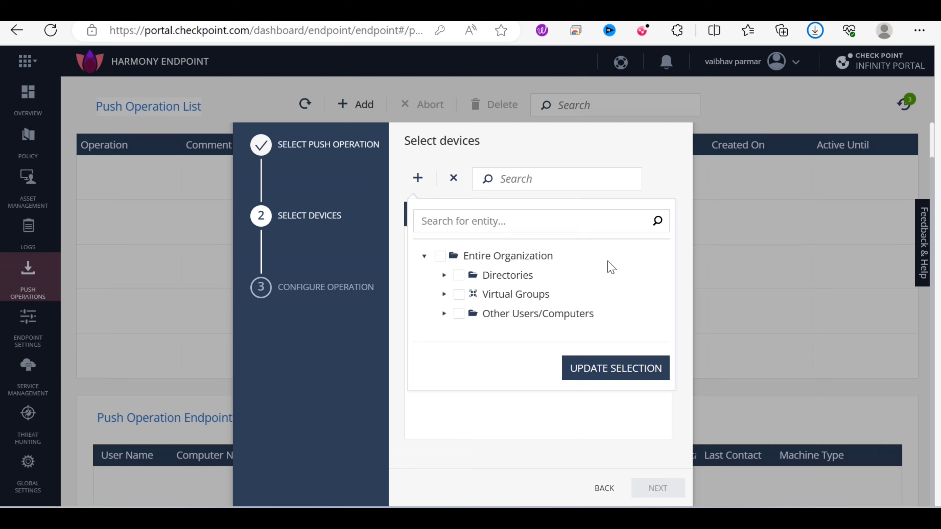
click(424, 257)
click(423, 256)
click(444, 294)
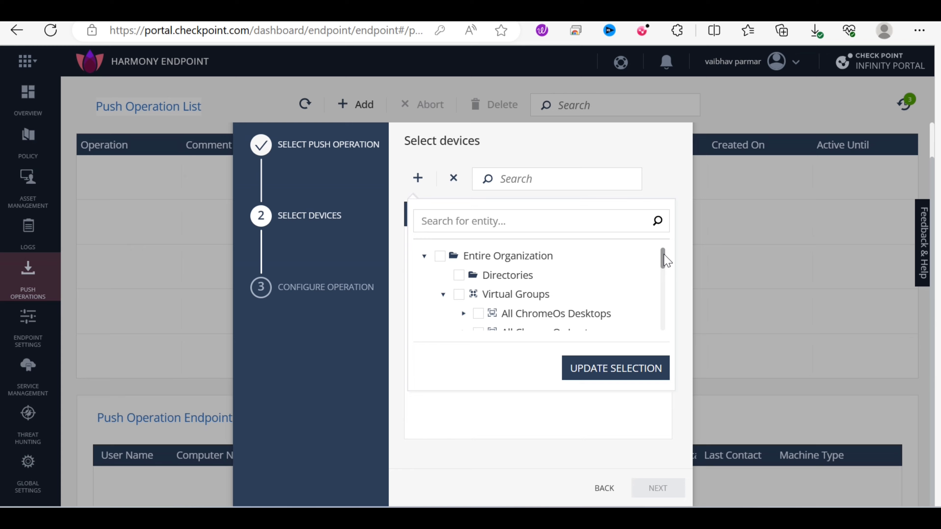
mouse_move(665, 260)
mouse_down()
mouse_move(658, 321)
mouse_move(653, 271)
mouse_up()
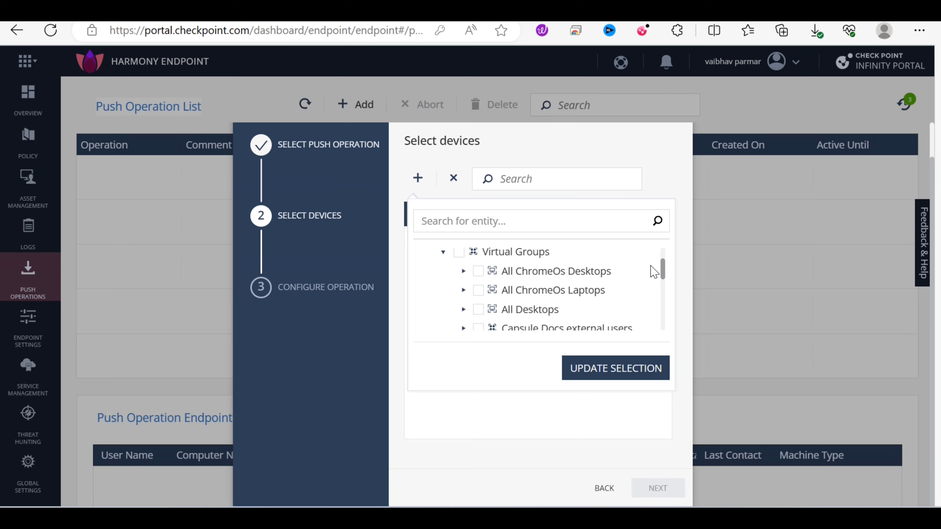
drag(654, 272, 649, 315)
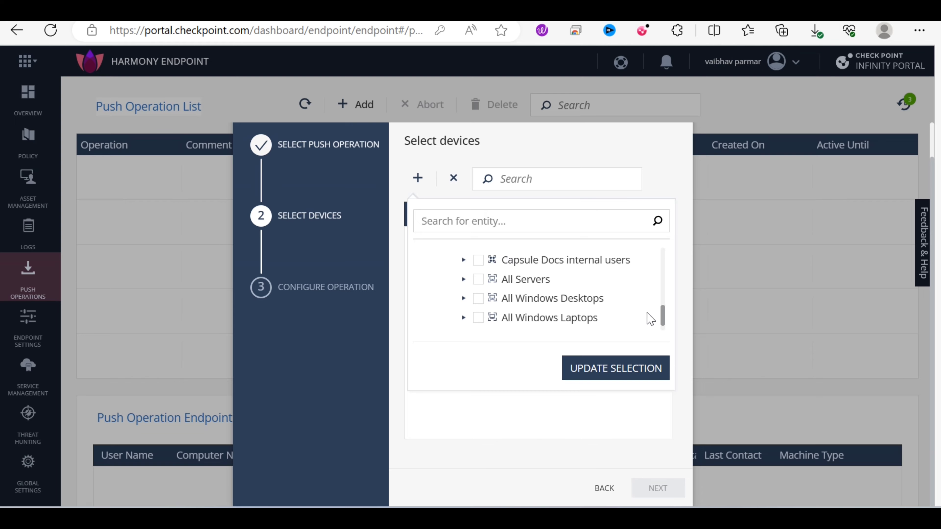
drag(663, 168, 668, 145)
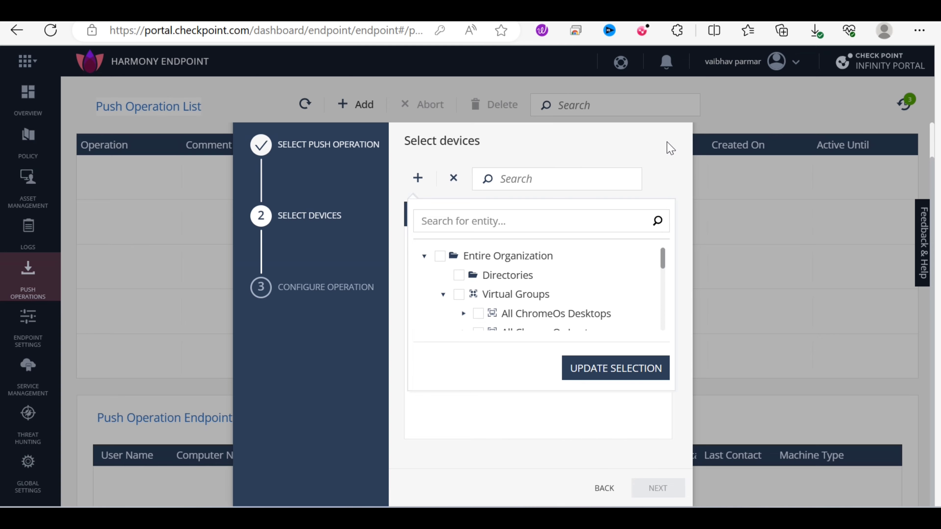
click(440, 257)
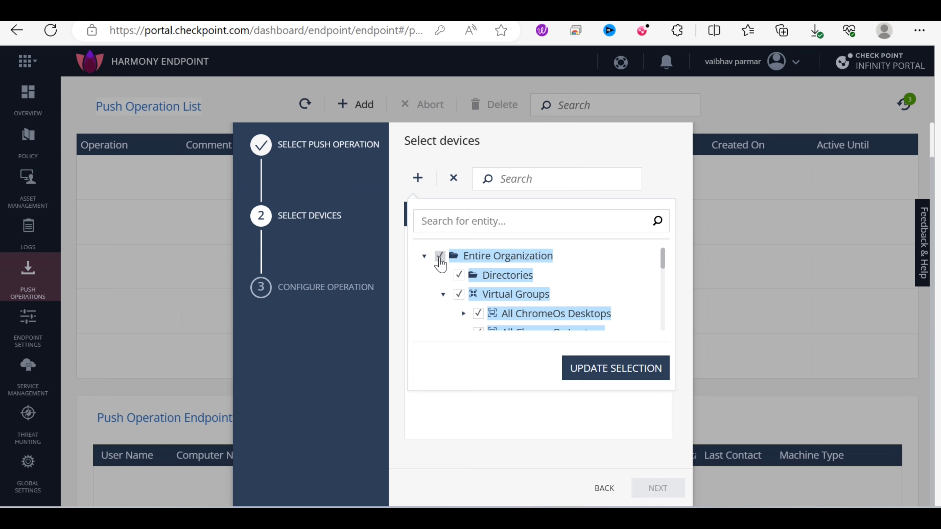
click(625, 374)
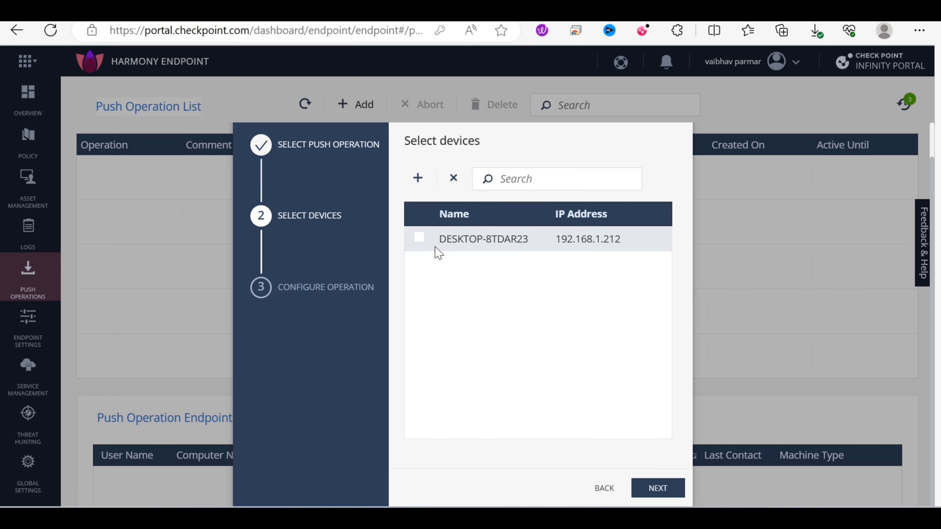
- Tick the listed desktop and finish the immediate malware scan operation with Allow user to postpone operation enabled
click(419, 238)
click(653, 496)
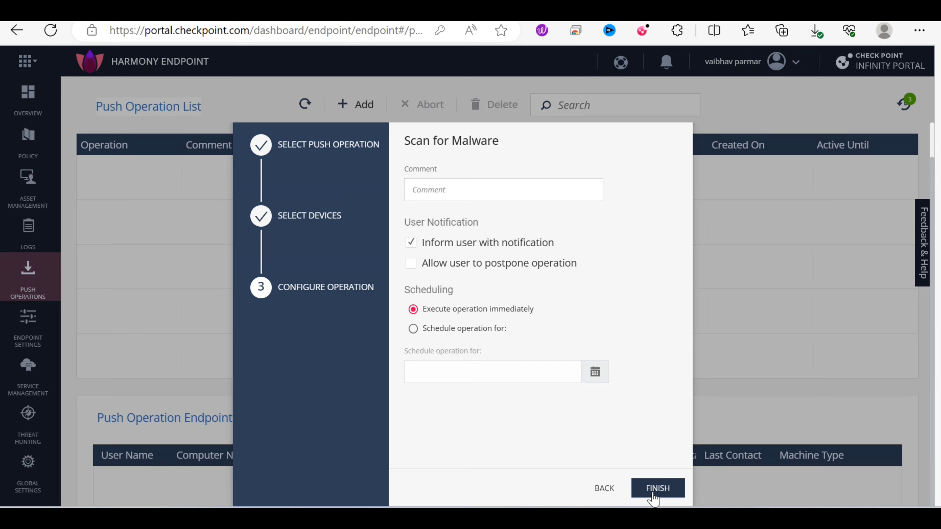
click(453, 267)
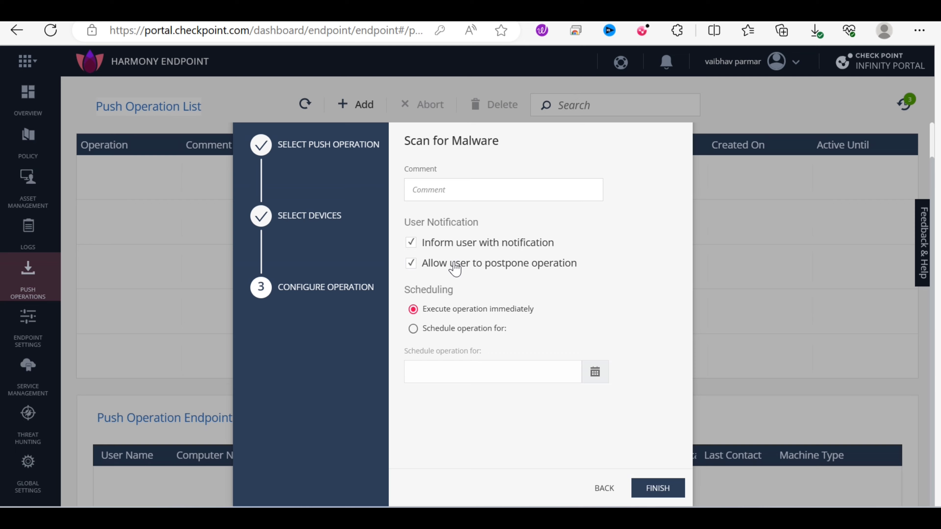
click(657, 488)
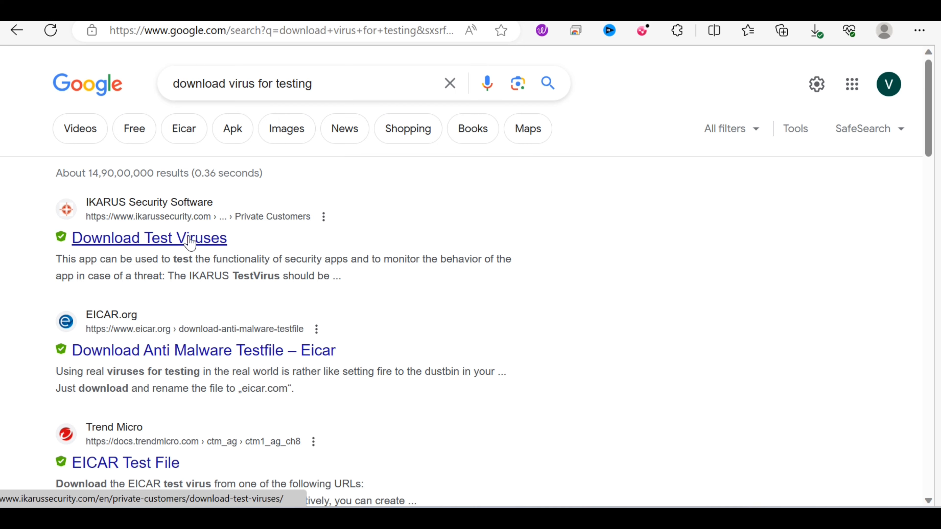
- Try to download the EICAR-Testvirus from the IKARUS Download Test Viruses page, and view the incident details in Endpoint Security
click(190, 243)
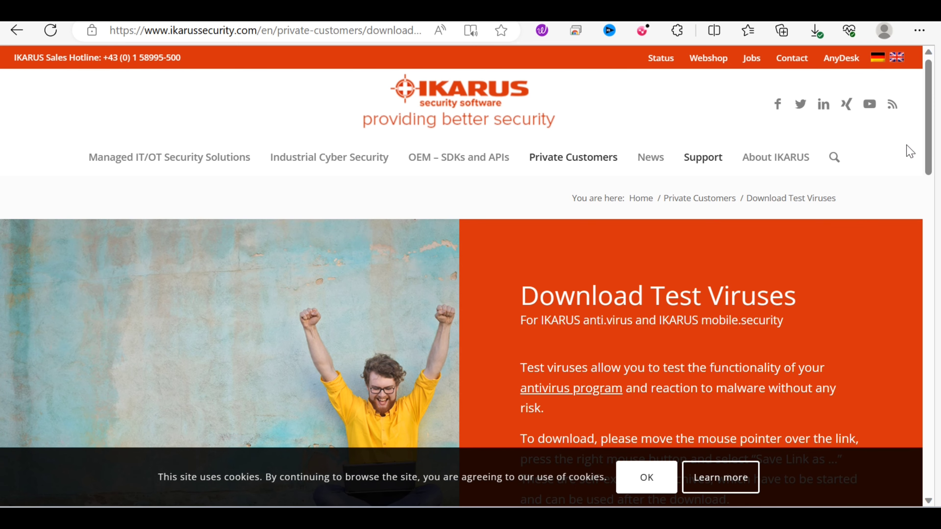
drag(927, 126, 932, 315)
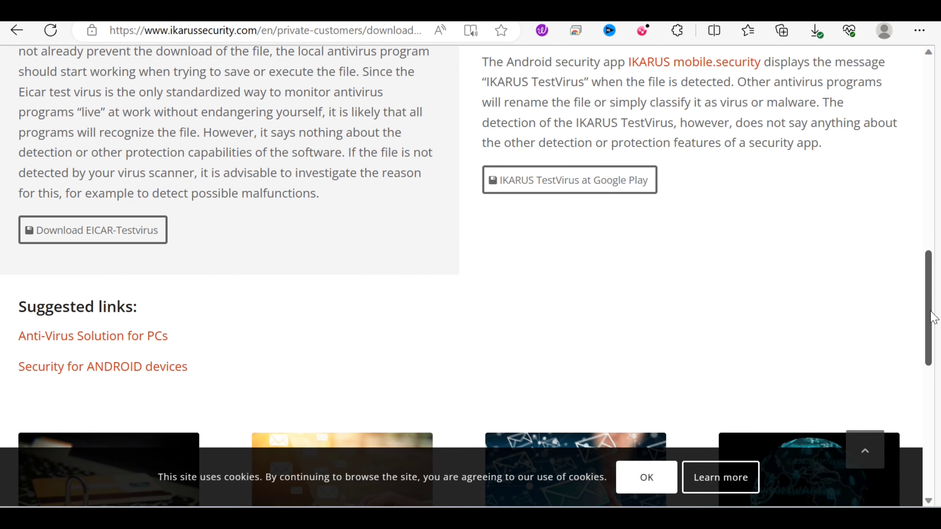
click(122, 232)
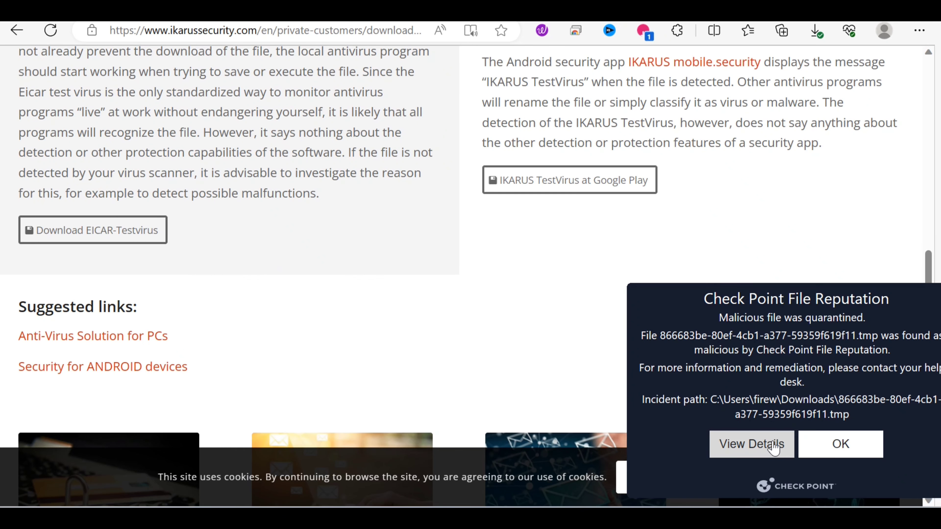
click(752, 444)
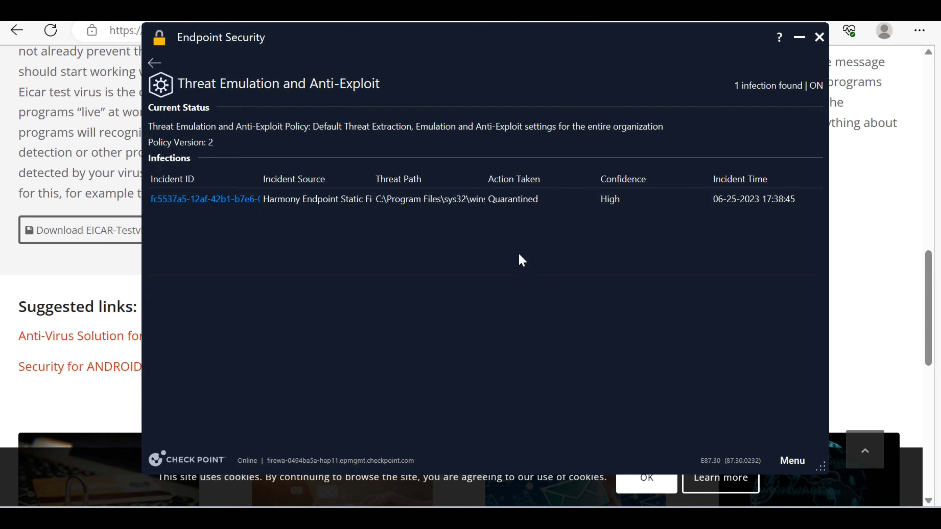
click(819, 37)
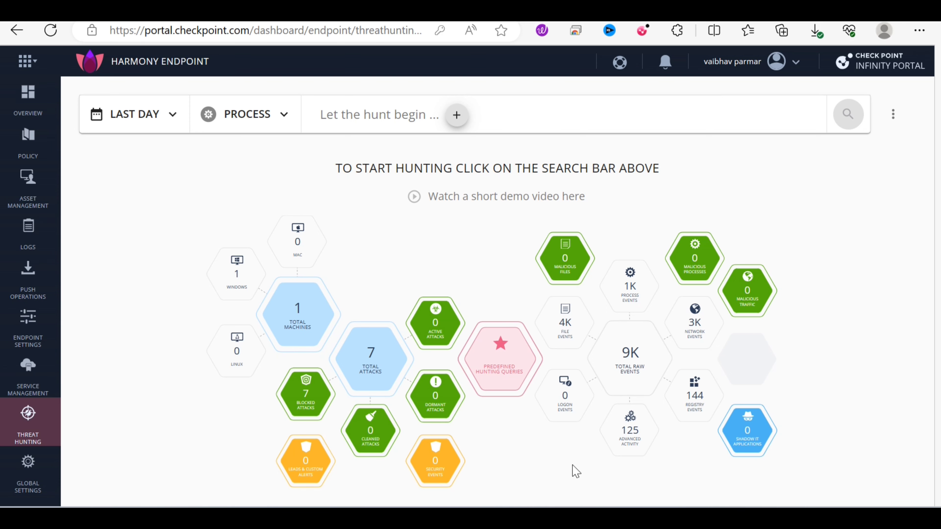
- Inspect the detection events behind the last day's total attacks in Threat Hunting
click(381, 368)
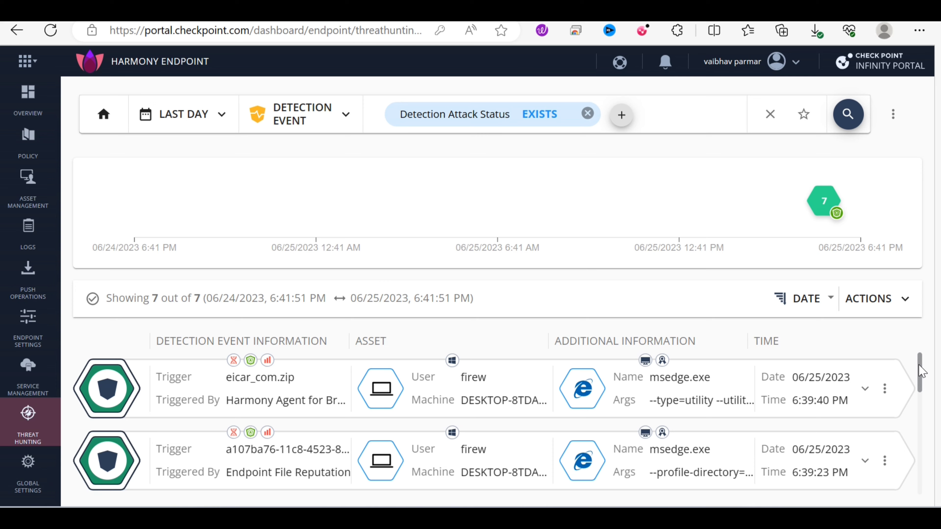
mouse_move(918, 365)
mouse_down()
mouse_move(919, 385)
mouse_move(923, 352)
mouse_up()
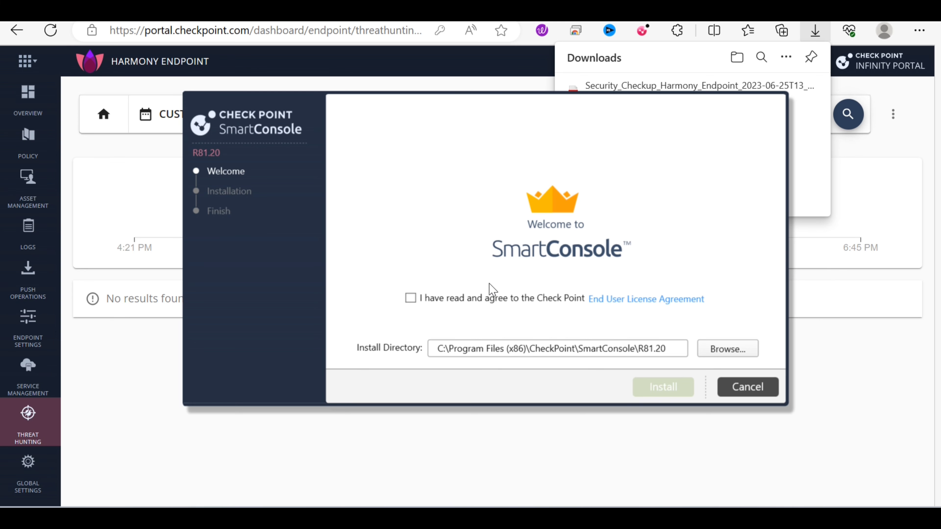
- Accept the End User License Agreement and install SmartConsole R81.20 in the default directory
click(493, 301)
click(675, 392)
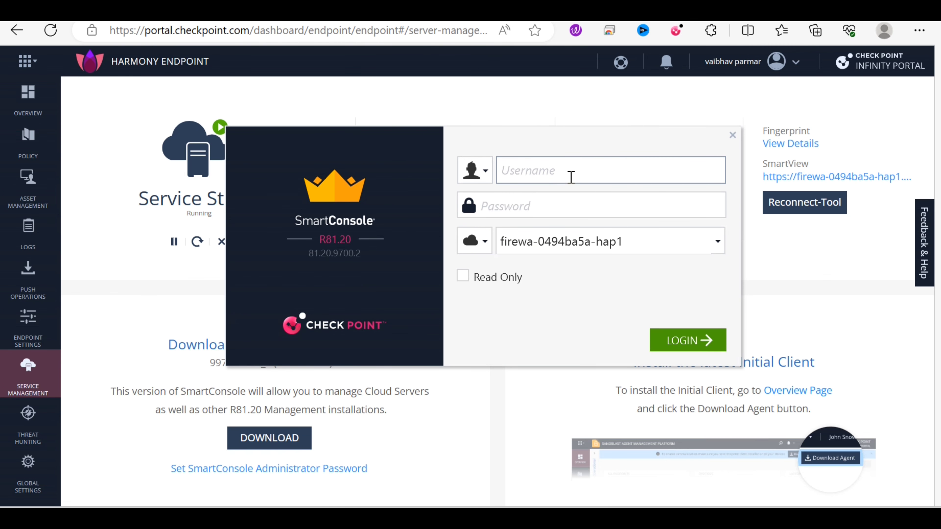
- Log in to SmartConsole as admin with the administrator password
text(admin)
key(Tab)
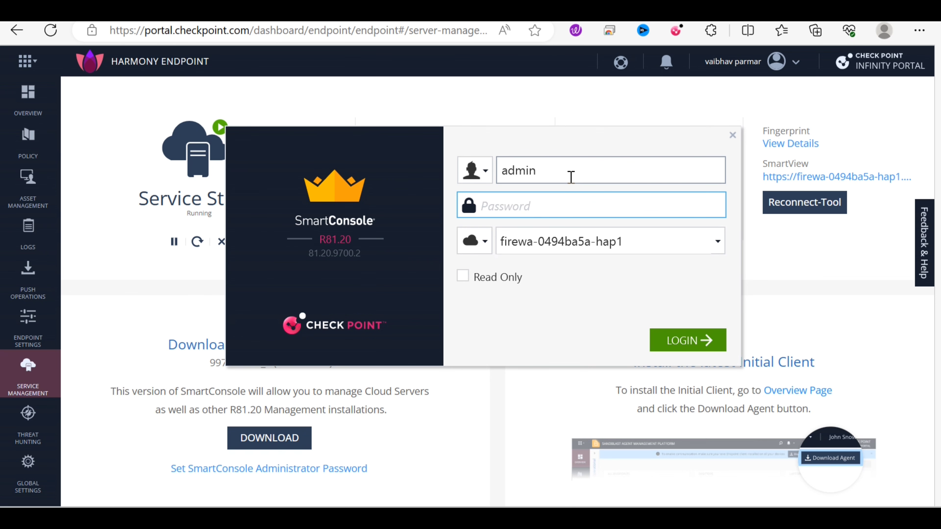
text(••••••••)
click(678, 344)
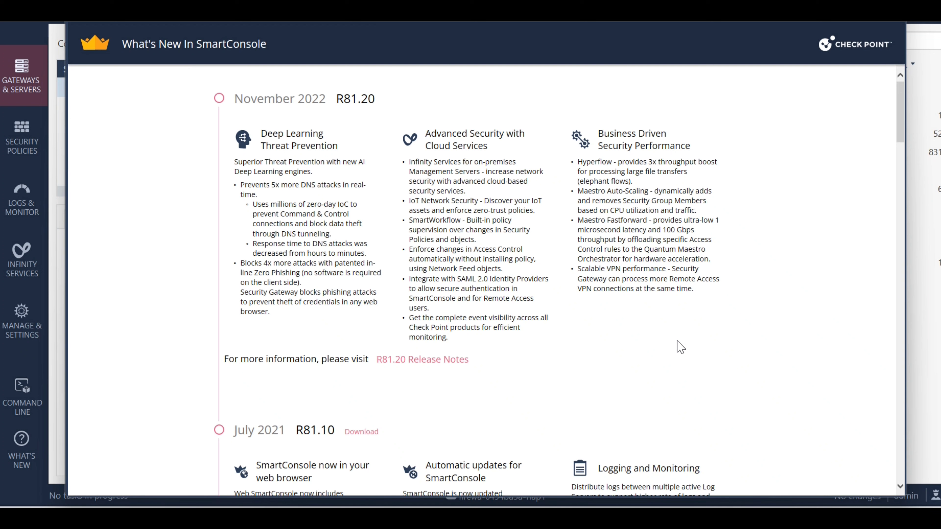
- Dismiss the What's New dialog and open the Security Policies view in SmartConsole
key(Escape)
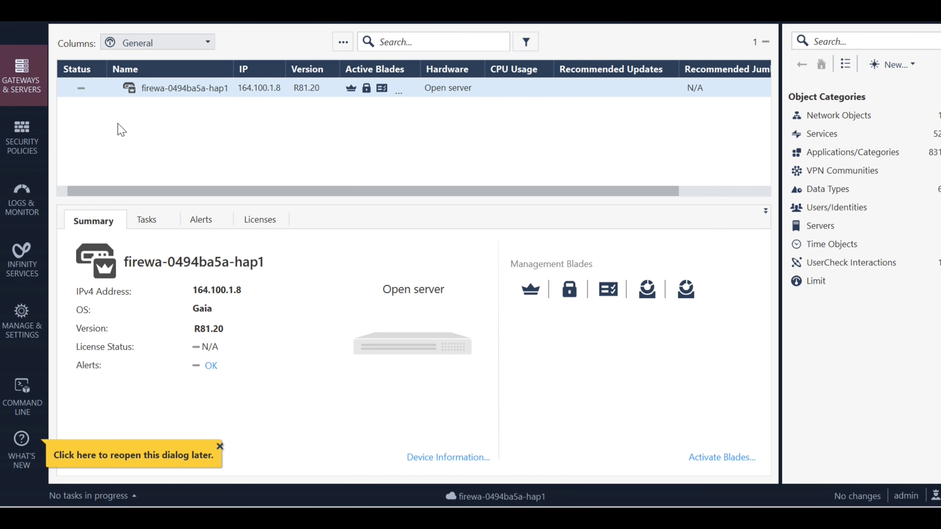
click(41, 142)
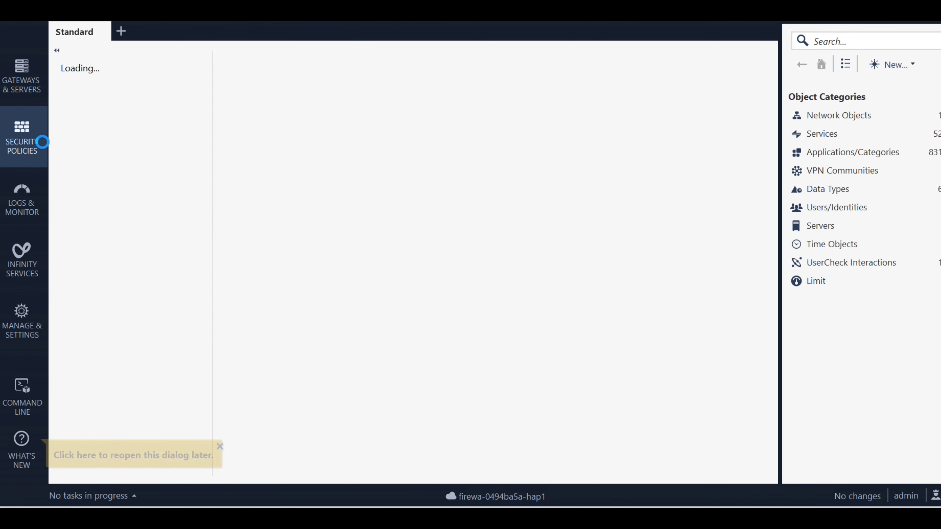